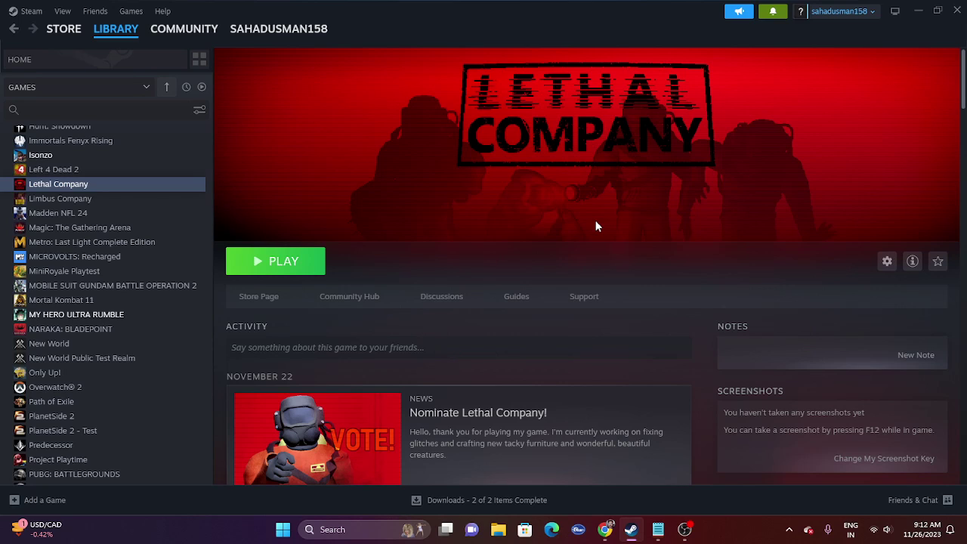
- Check the Start menu power options and close the menu without restarting
click(283, 533)
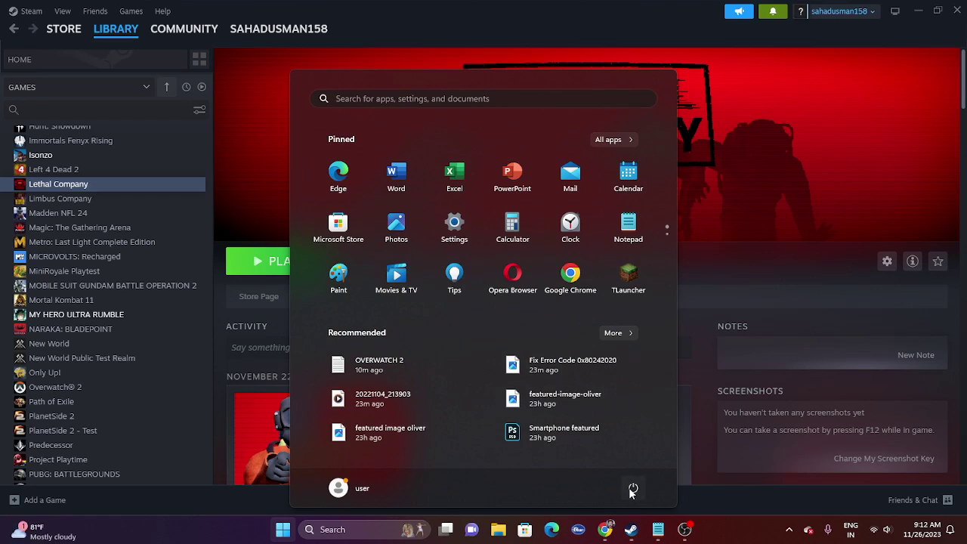
click(633, 490)
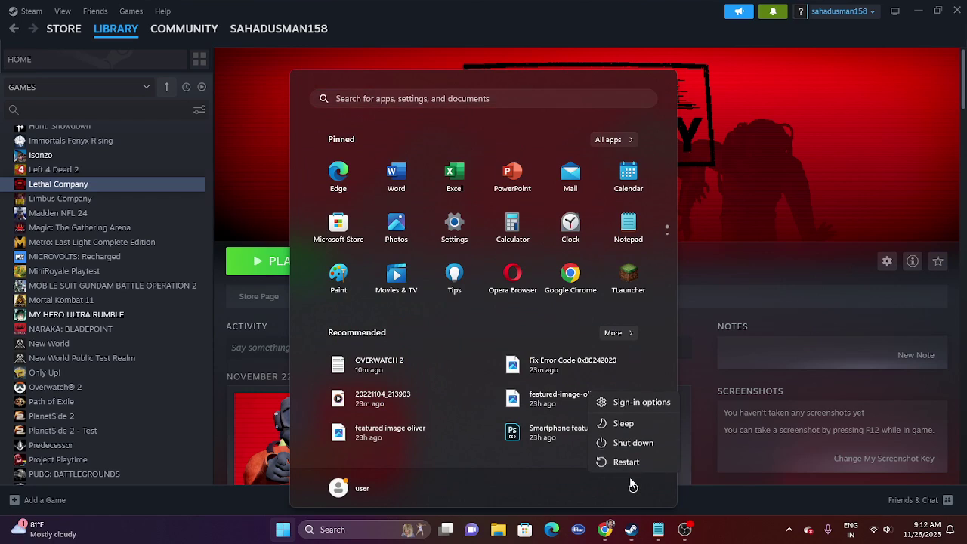
click(690, 523)
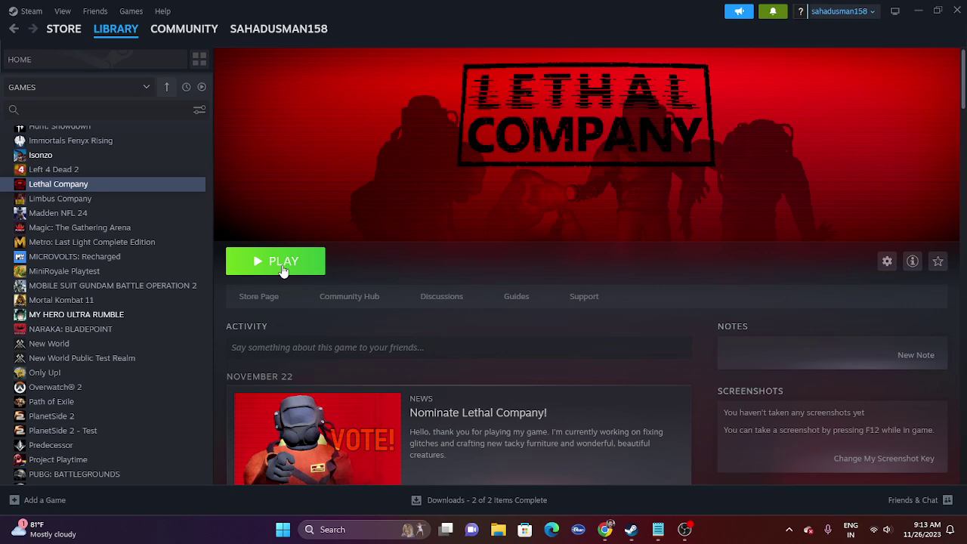
- Drag the Quick Settings volume slider down to 0
click(888, 532)
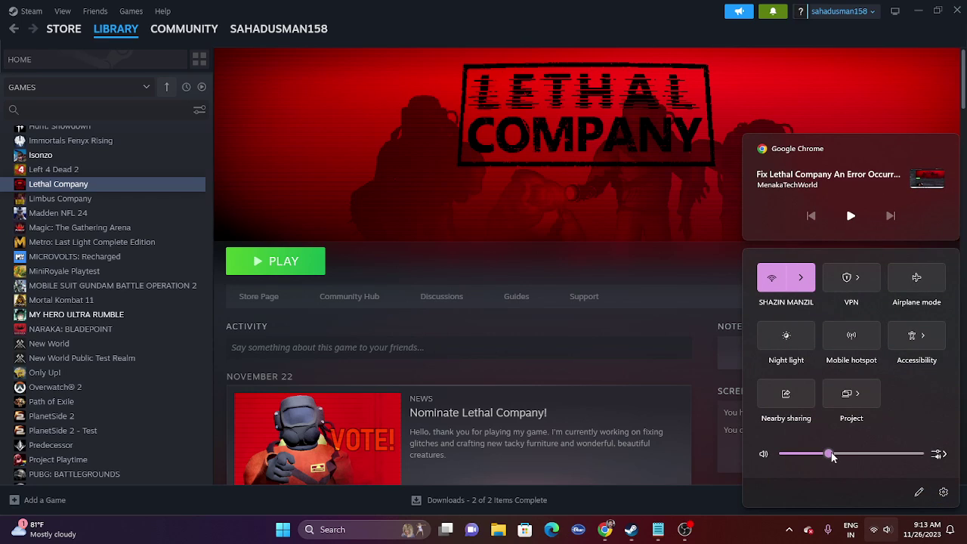
mouse_move(831, 456)
drag(831, 456, 774, 470)
click(752, 541)
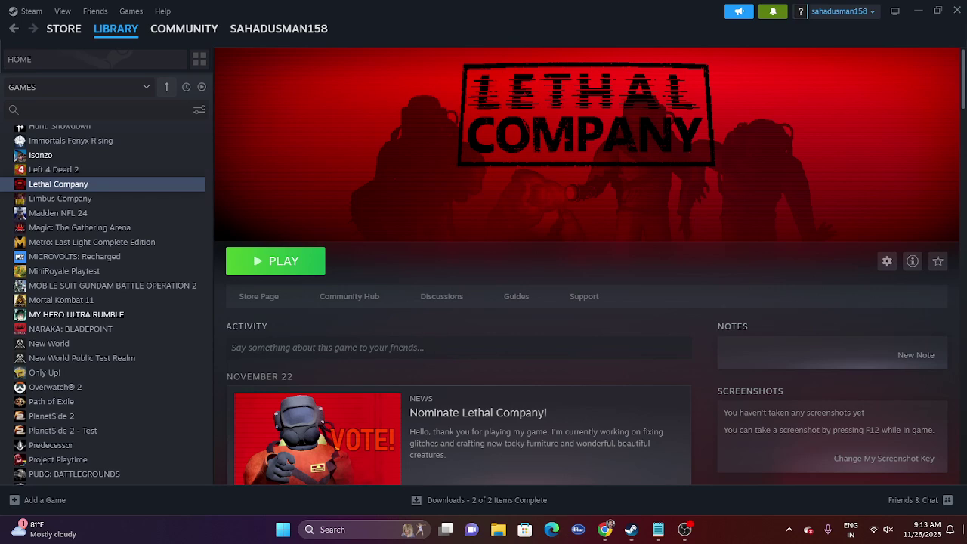
- Raise the system volume to maximum in Quick Settings
click(881, 530)
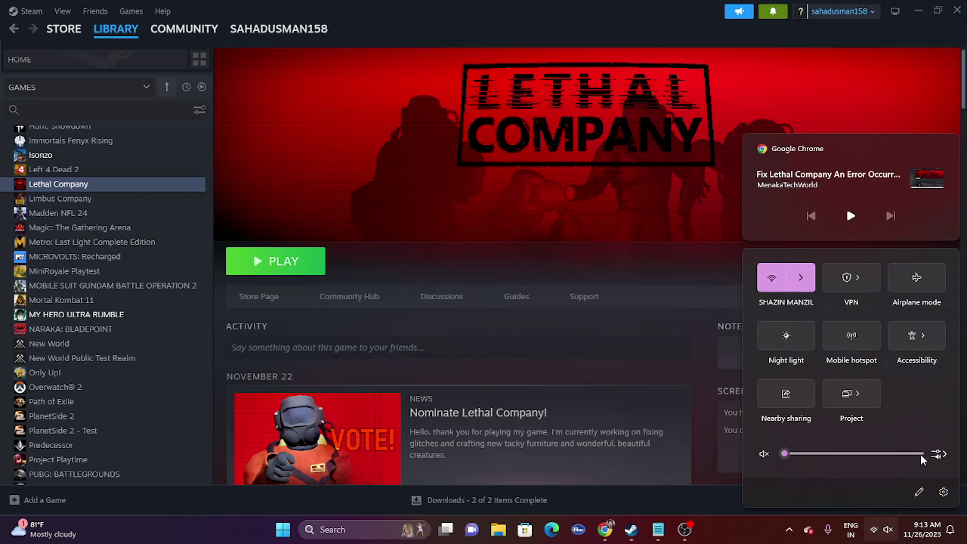
click(921, 456)
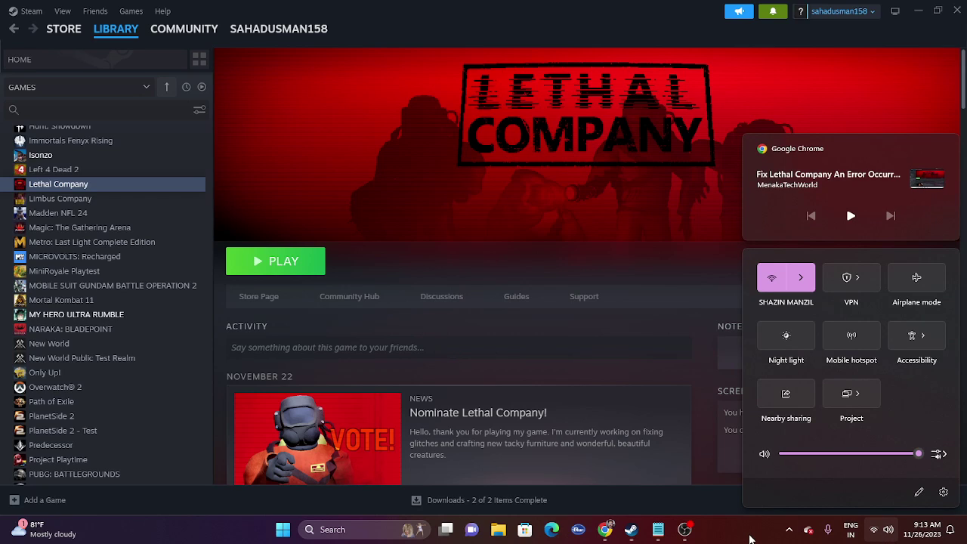
click(750, 538)
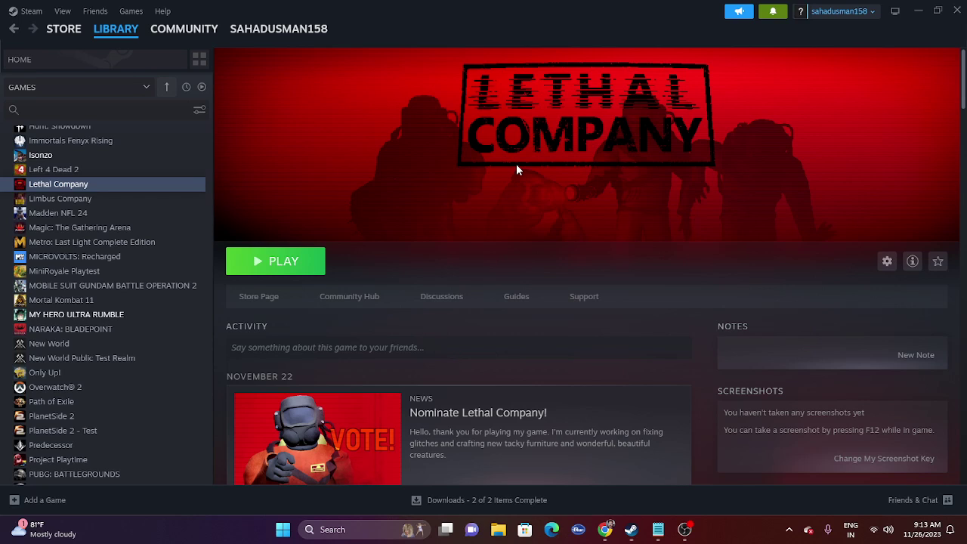
click(892, 531)
click(945, 500)
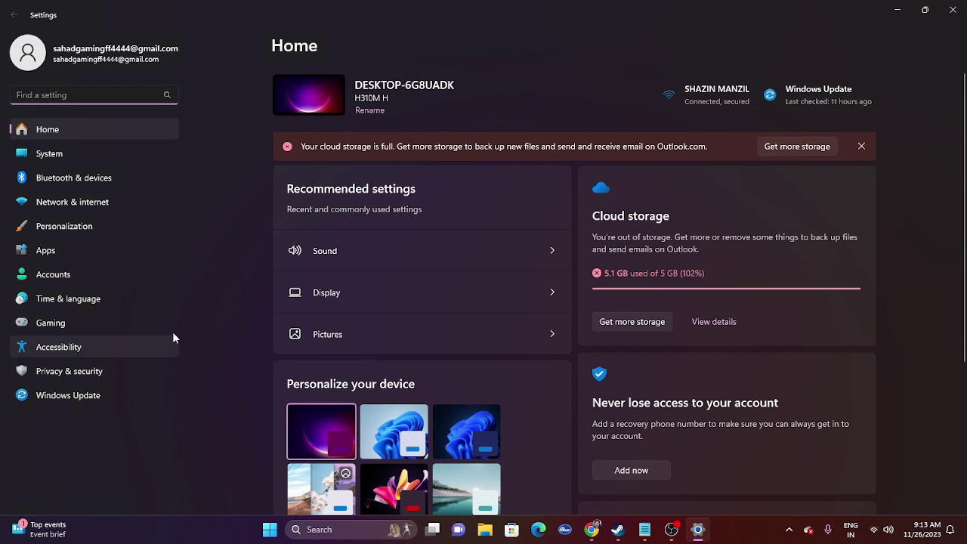
click(327, 251)
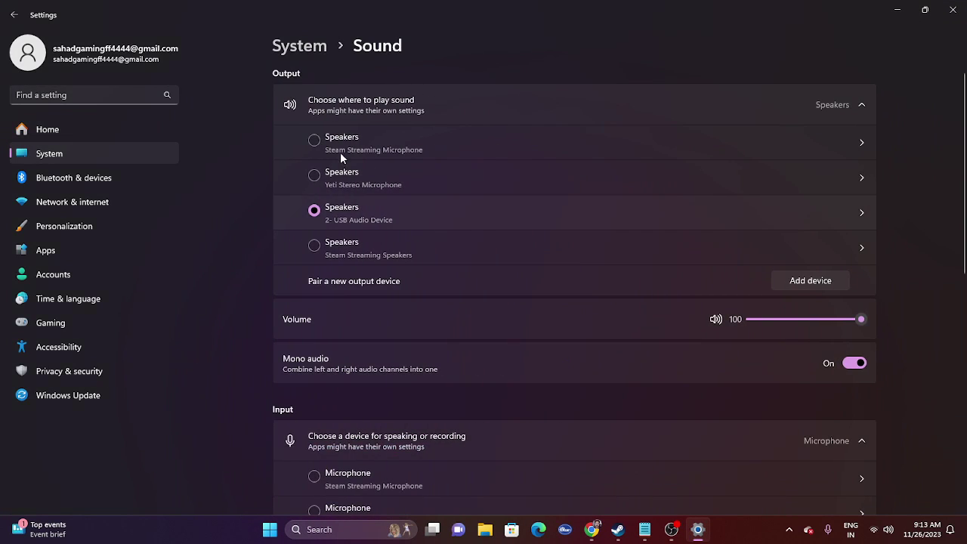
scroll(306, 291, down, 3)
scroll(377, 321, up, 3)
scroll(434, 200, down, 3)
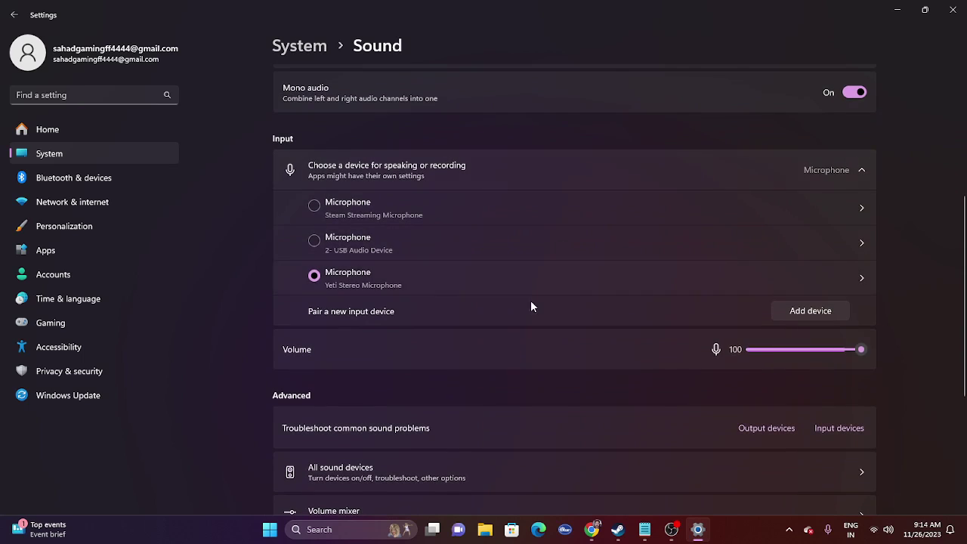
scroll(514, 287, up, 3)
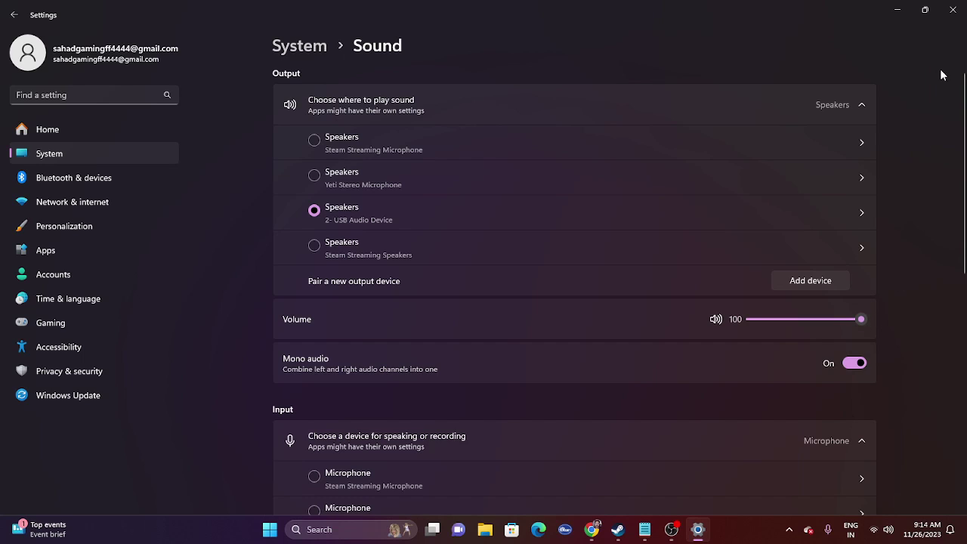
click(954, 10)
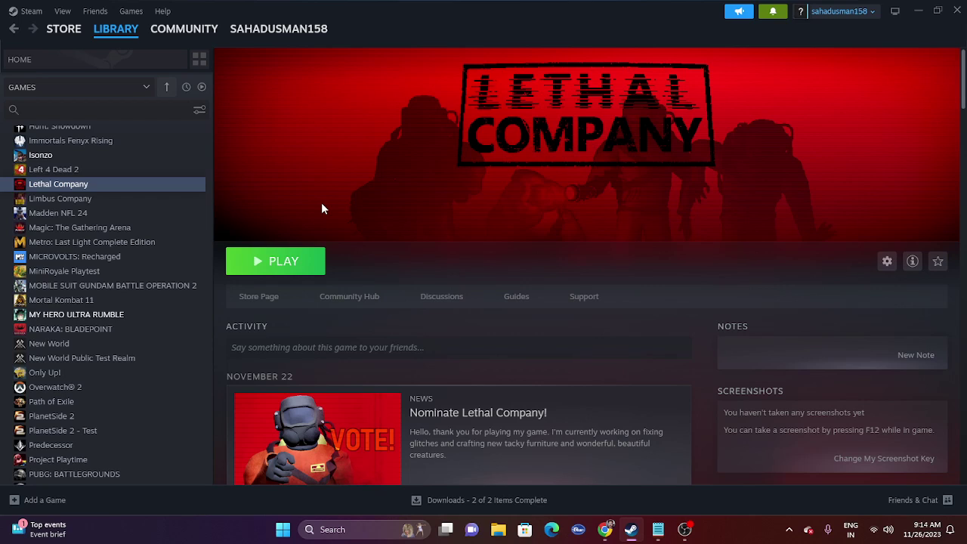
- Open the Properties of the USB Audio Device speakers from Control Panel's Sound dialog
click(324, 529)
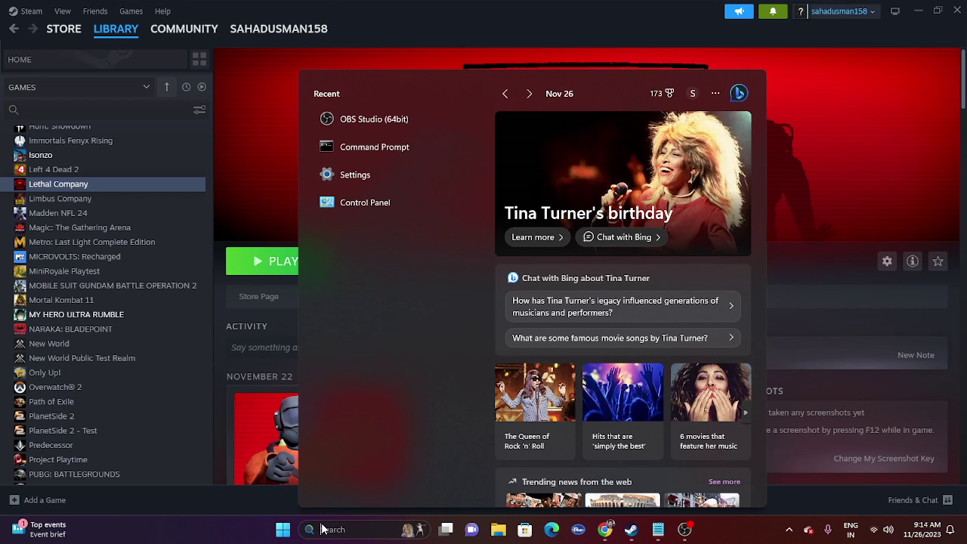
click(393, 198)
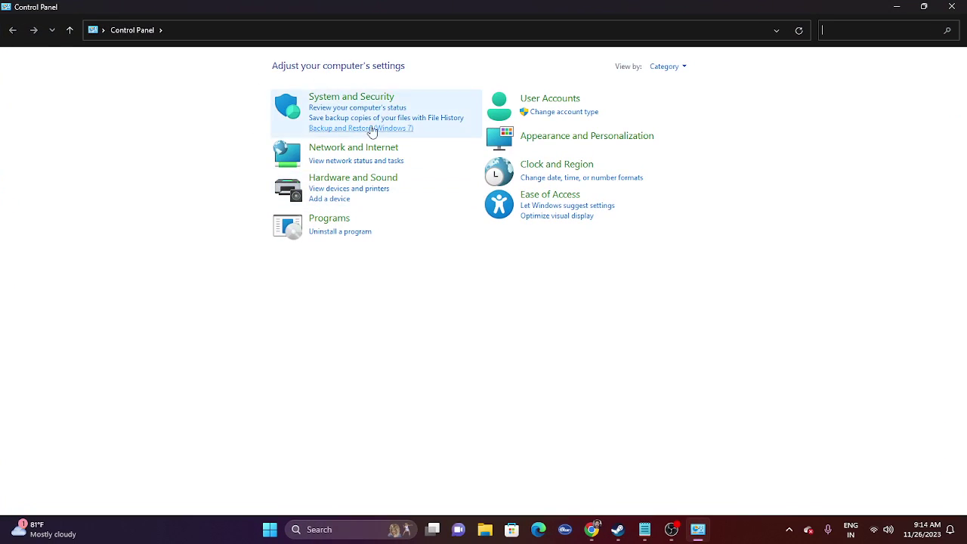
click(377, 181)
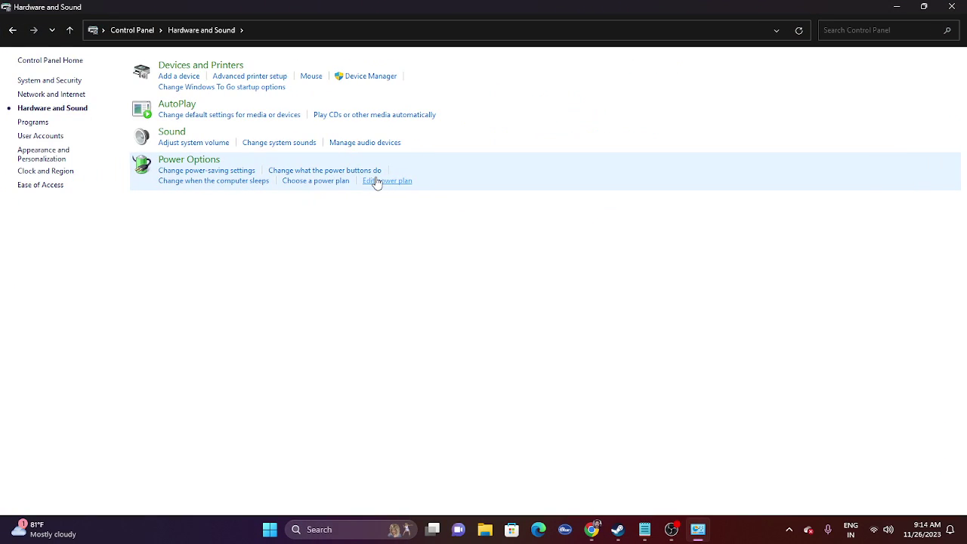
click(166, 135)
scroll(160, 205, down, 1)
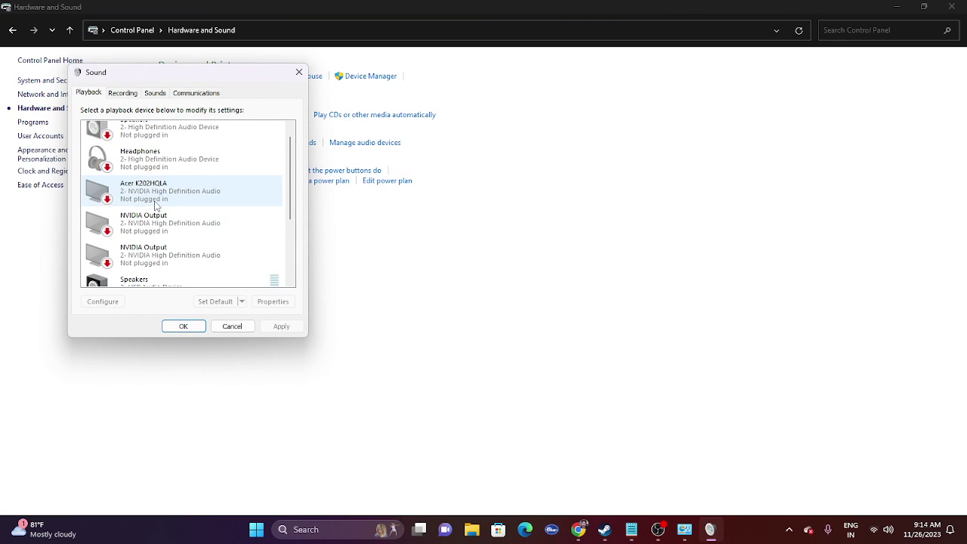
click(163, 266)
right_click(168, 269)
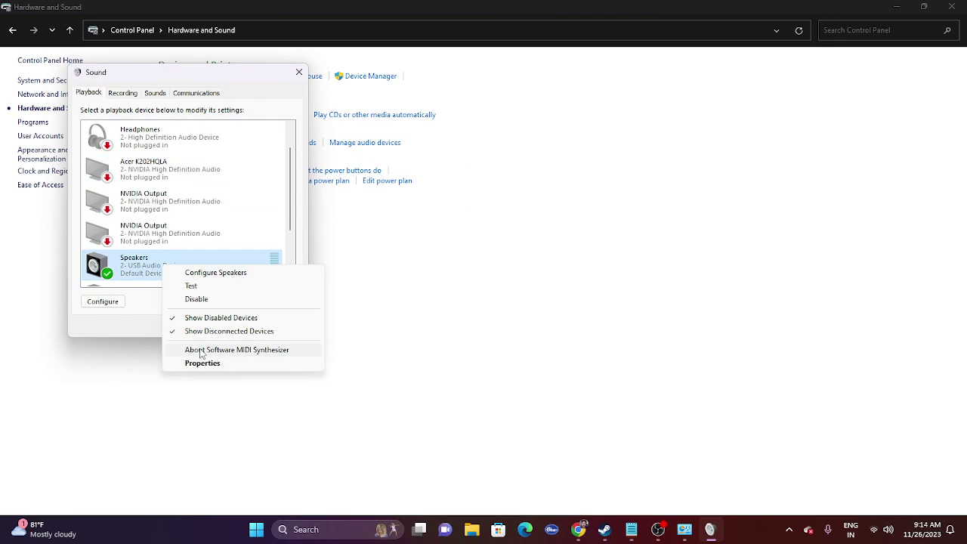
click(200, 363)
- Keep the 48000 Hz DVD Quality format and Spatial sound Off, then close both dialogs
click(215, 140)
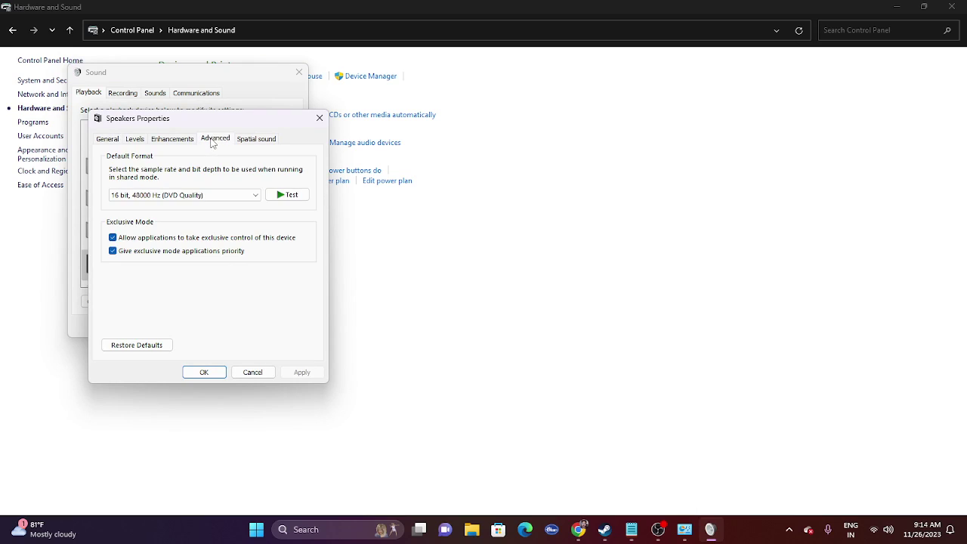
click(165, 196)
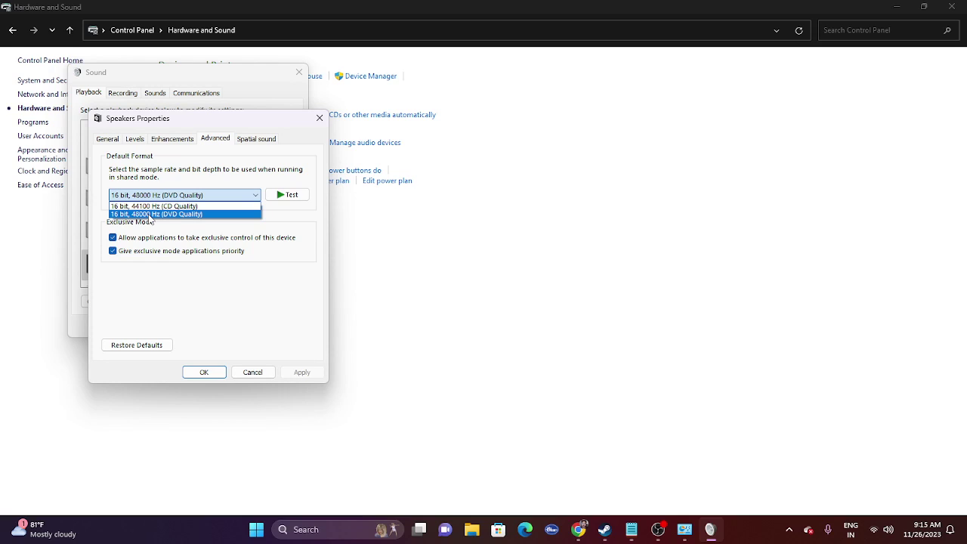
click(185, 283)
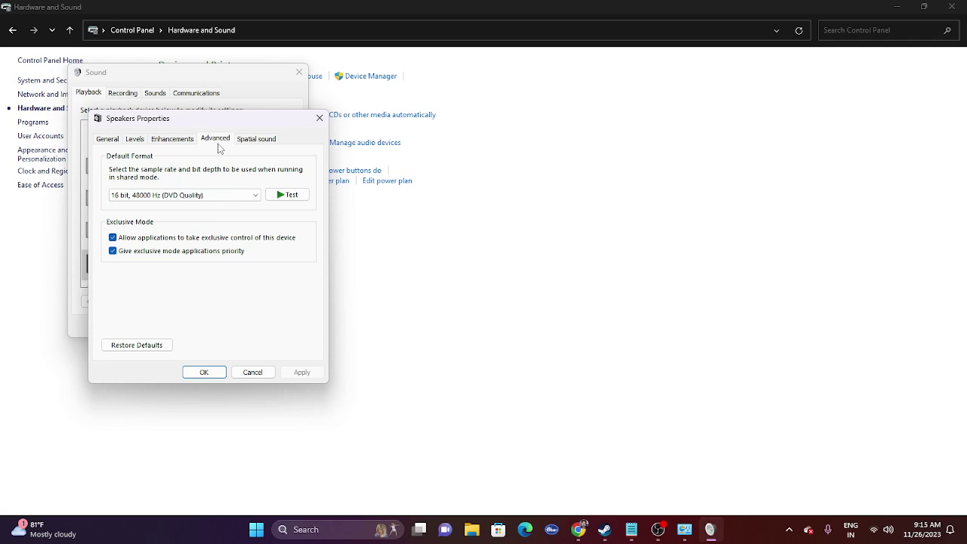
click(254, 143)
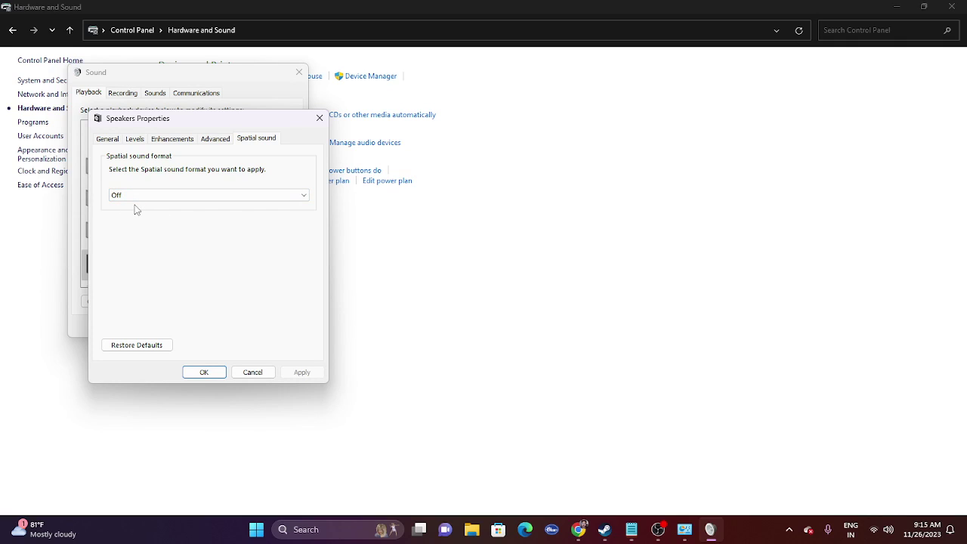
click(198, 372)
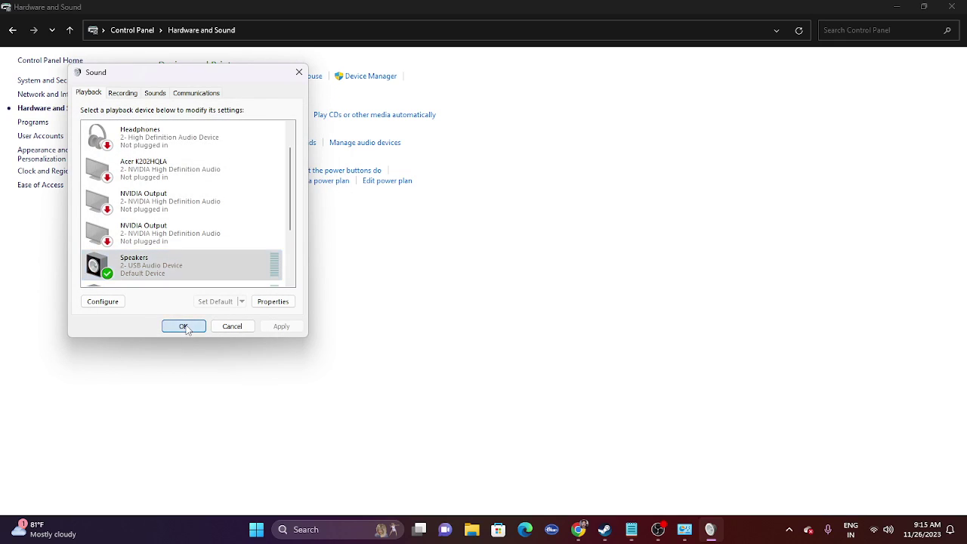
click(187, 326)
- Reopen Control Panel's Hardware and Sound > Sound dialog
click(952, 7)
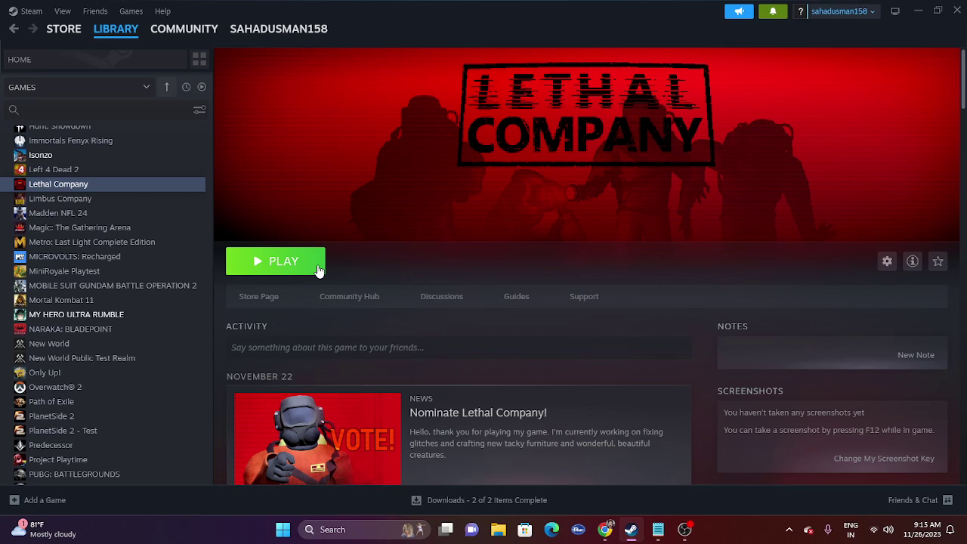
click(336, 530)
click(368, 201)
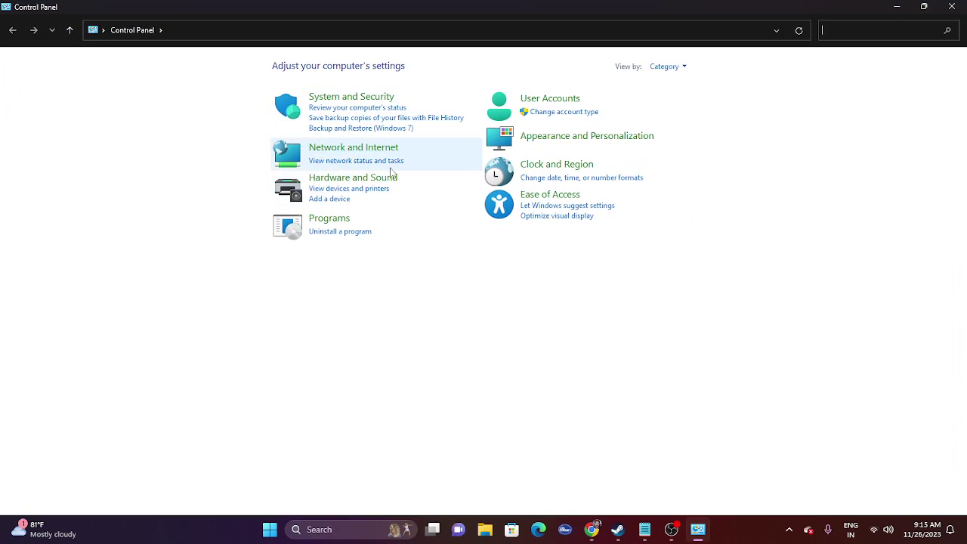
click(366, 178)
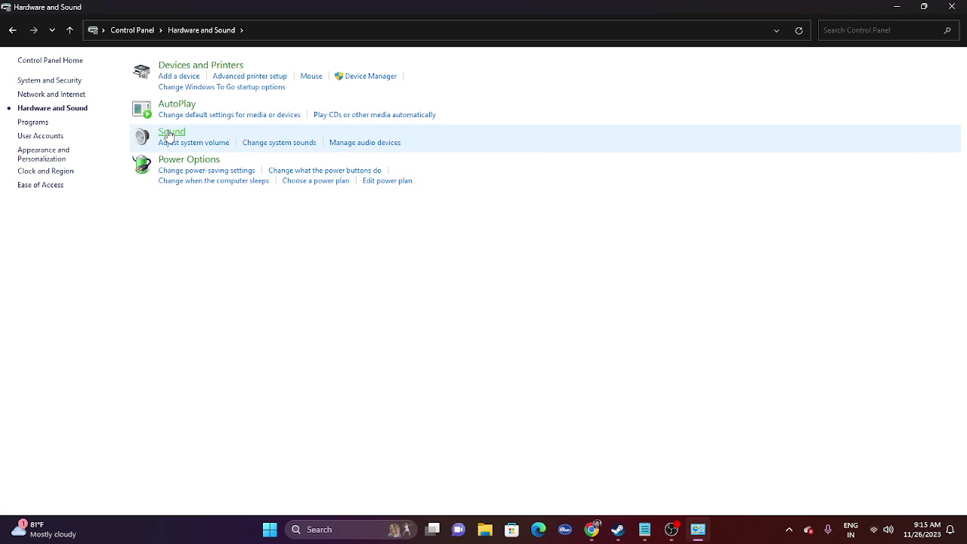
click(170, 134)
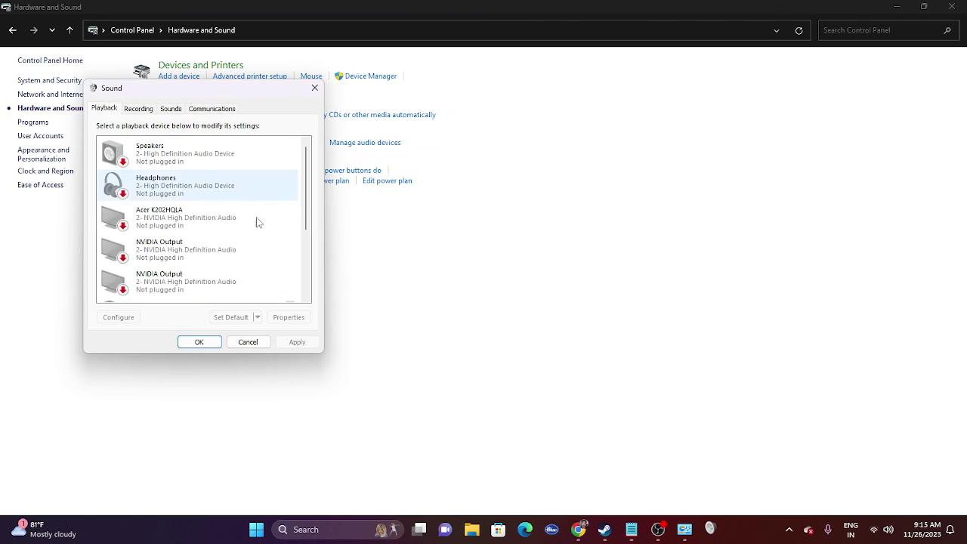
- Scroll through the full Playback device list, then close the Sound dialog and Control Panel
scroll(210, 225, down, 2)
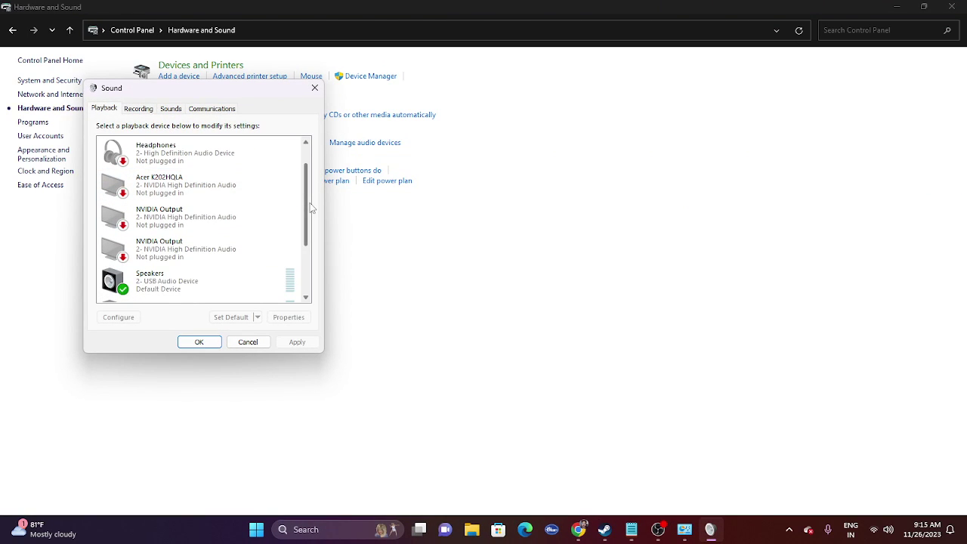
drag(306, 231, 311, 280)
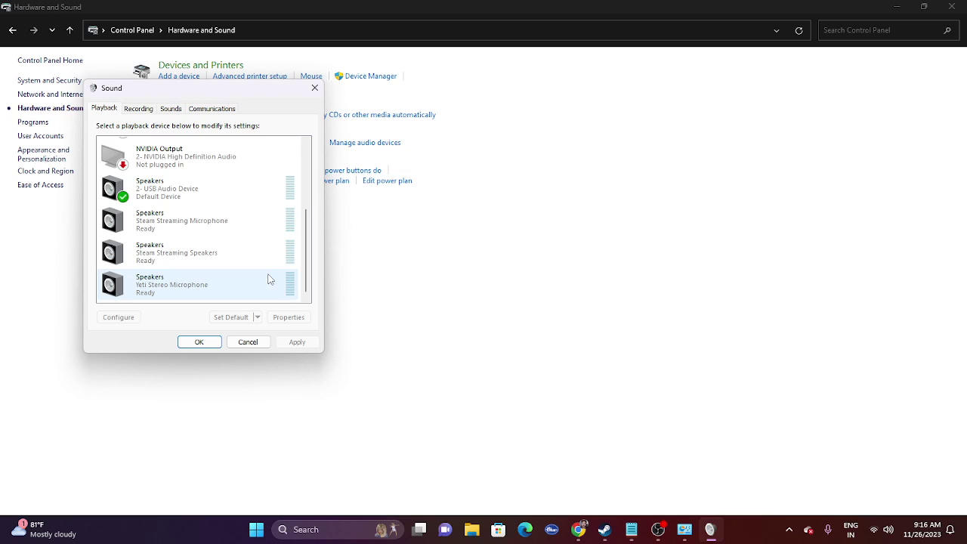
click(314, 87)
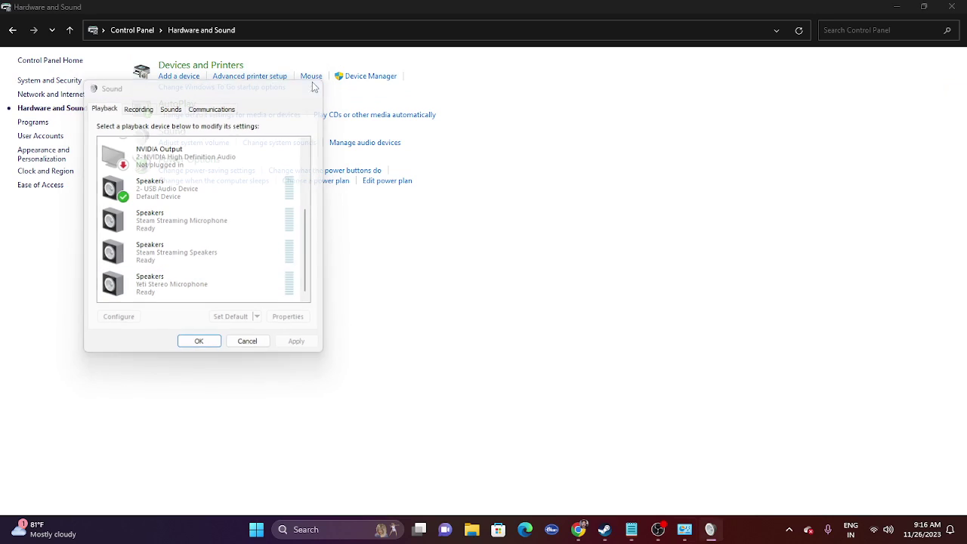
click(952, 7)
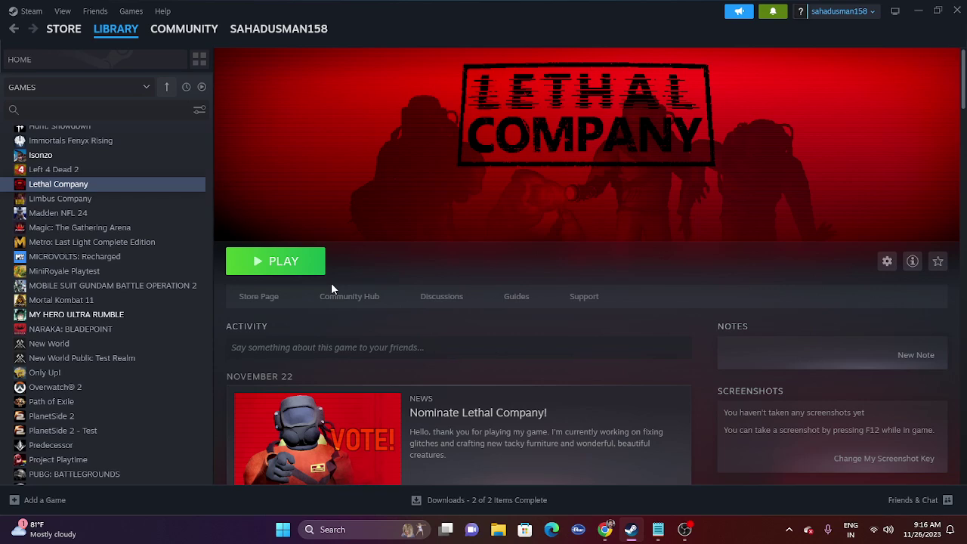
- Open Device Manager and expand Sound, video and game controllers
click(919, 10)
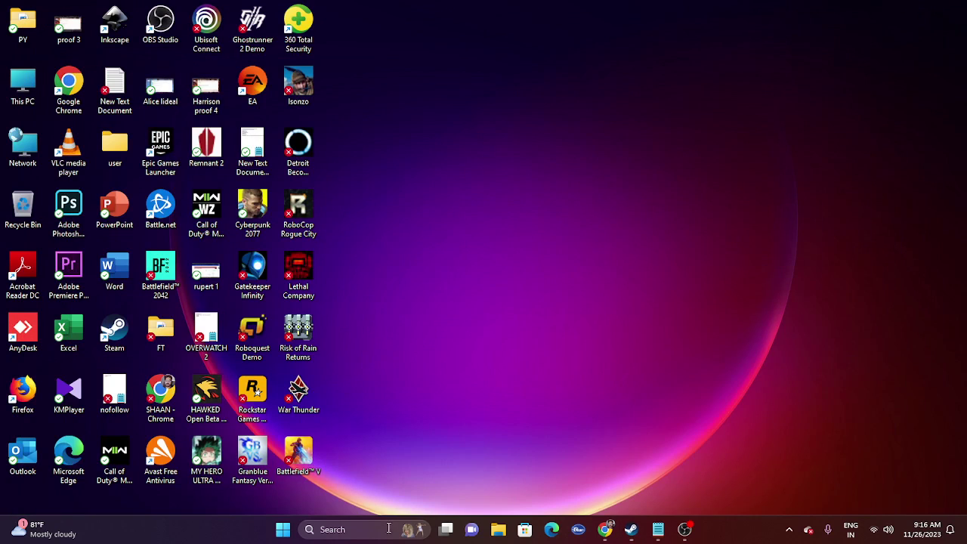
right_click(287, 533)
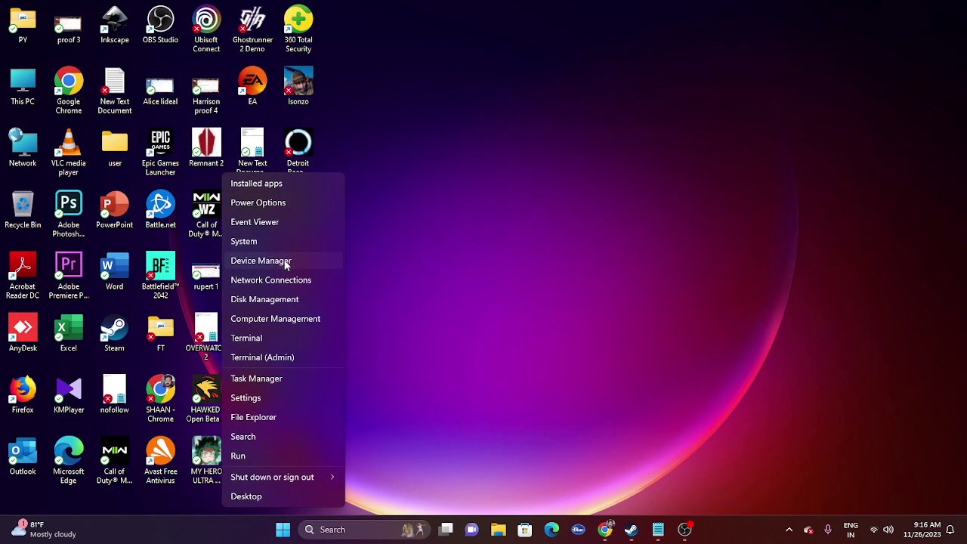
click(320, 262)
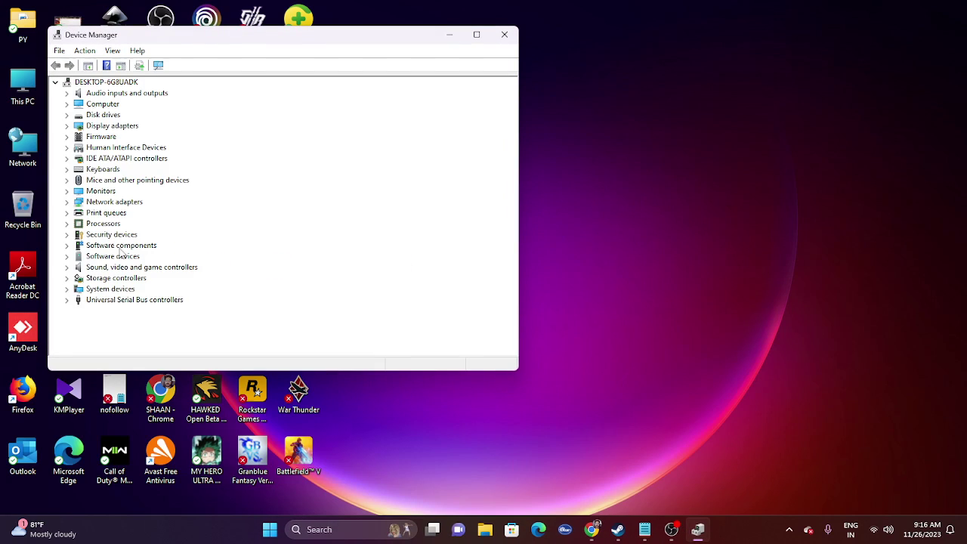
click(67, 268)
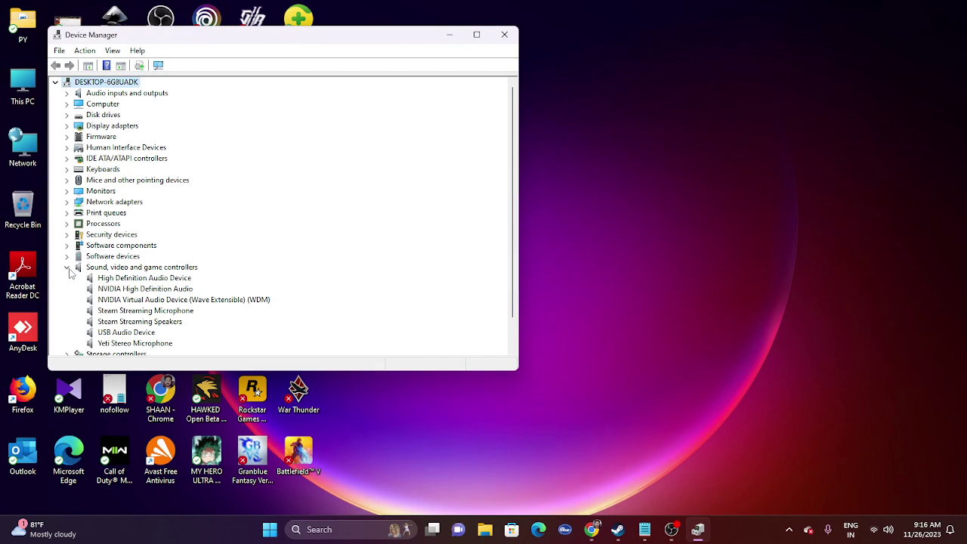
- Search automatically for a USB Audio Device driver update, finding the best already installed, and close Device Manager
click(143, 333)
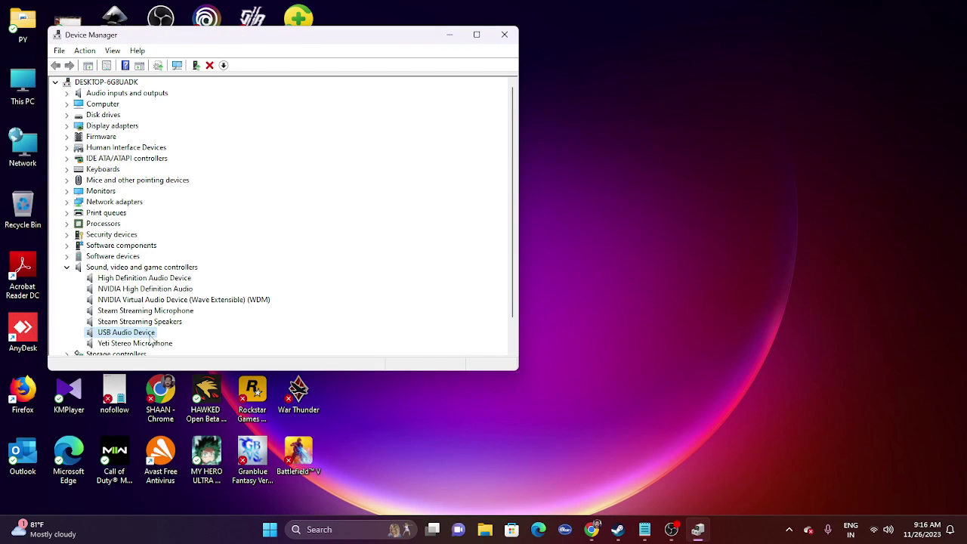
right_click(150, 338)
click(183, 342)
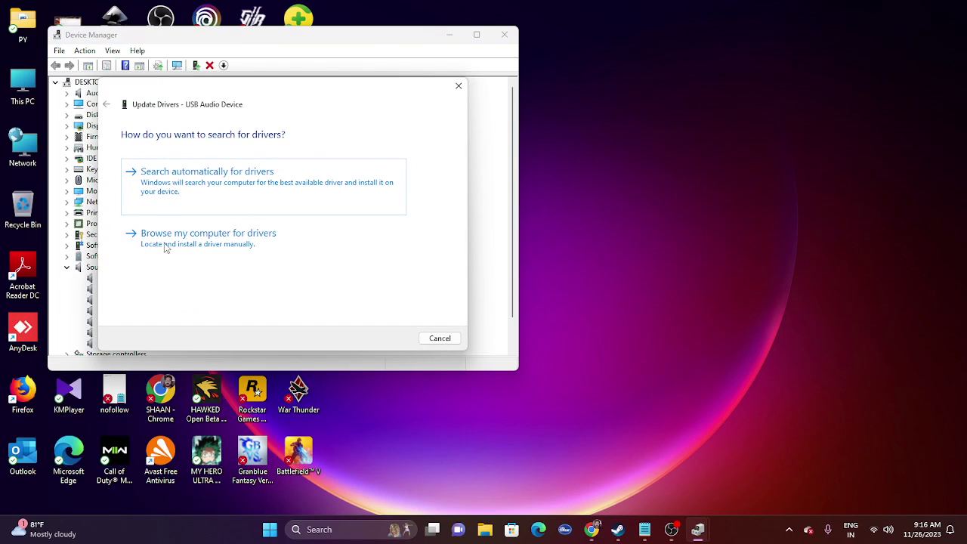
click(207, 181)
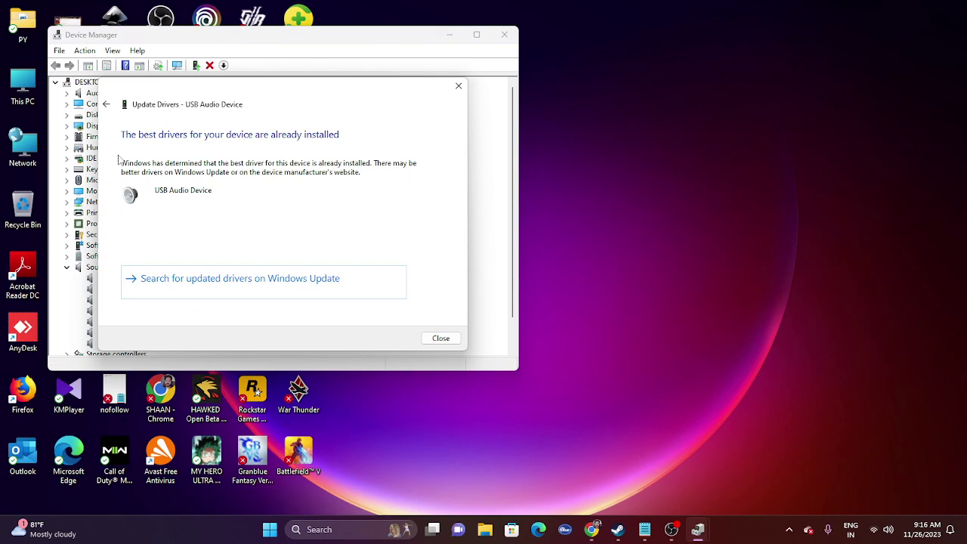
click(458, 85)
click(66, 268)
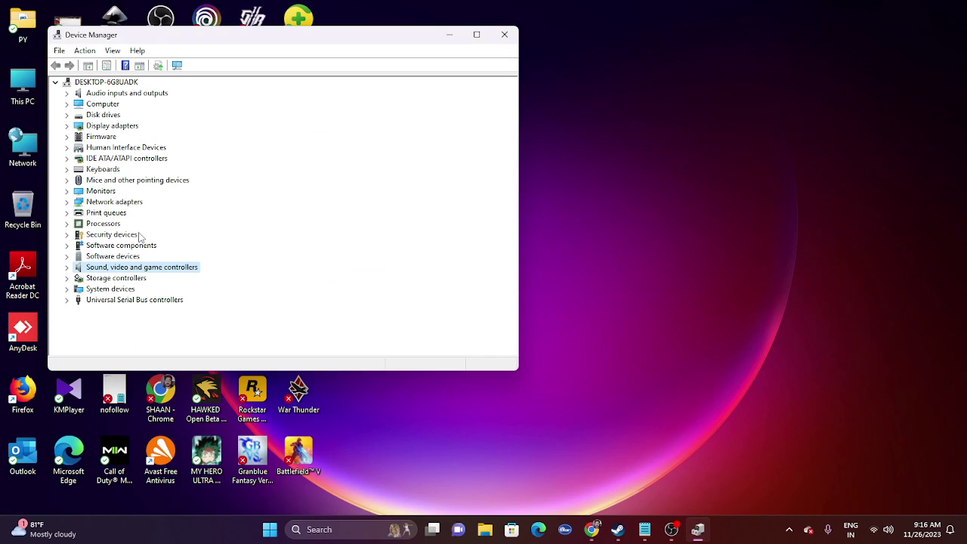
click(505, 34)
- Verify integrity of Lethal Company's installed files in Steam, validating all 606 files
click(630, 529)
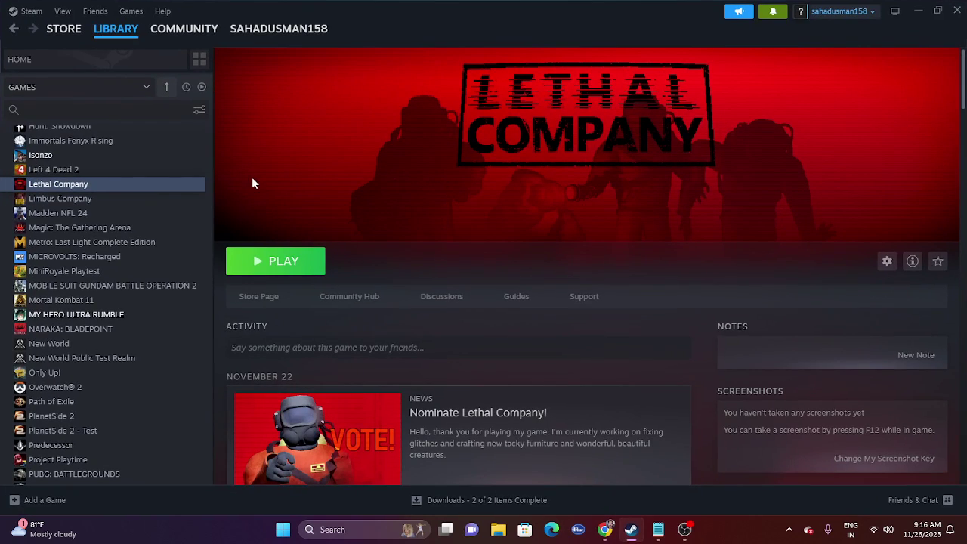
right_click(91, 187)
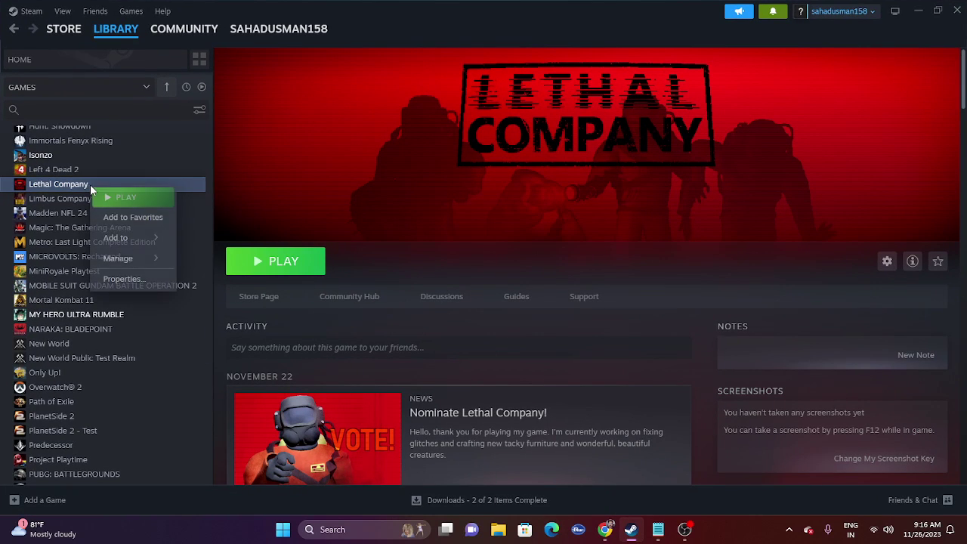
click(110, 279)
click(270, 180)
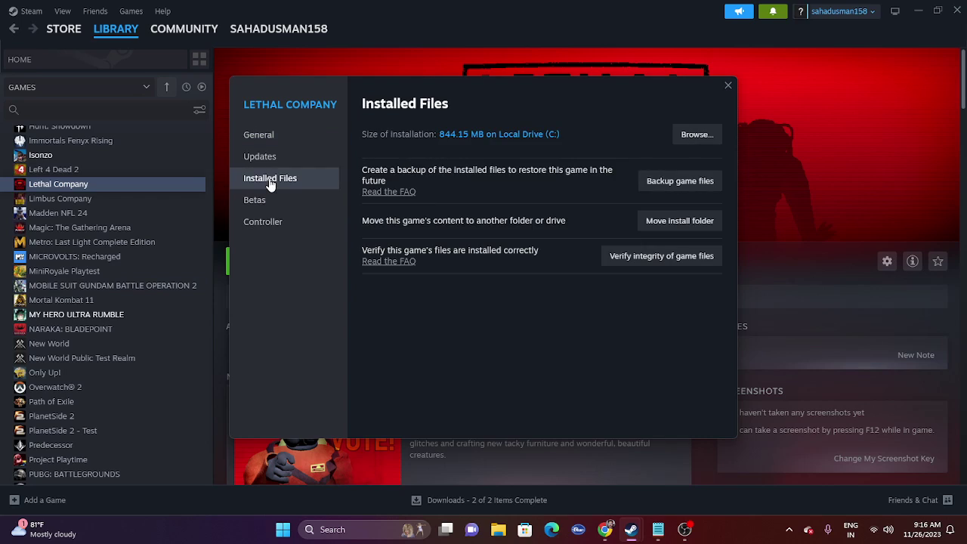
click(650, 260)
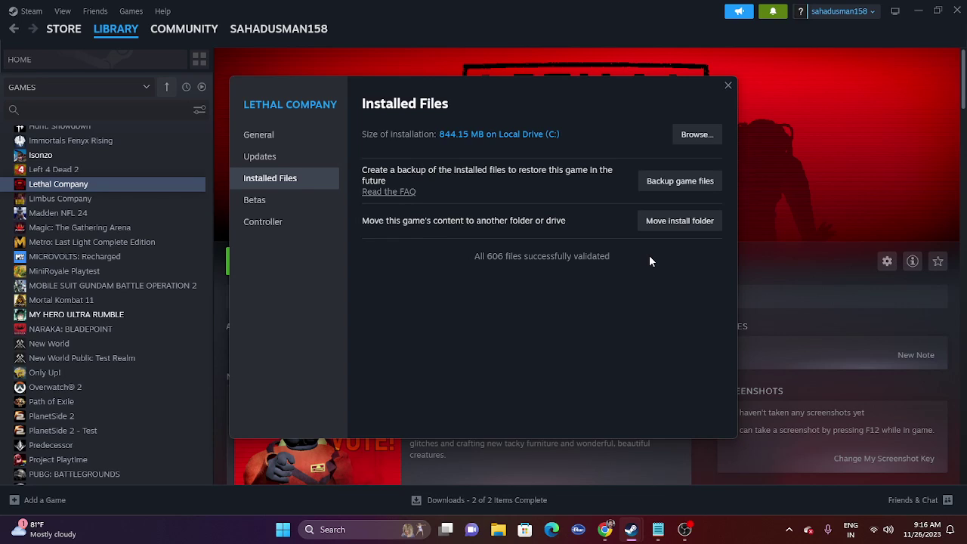
click(727, 87)
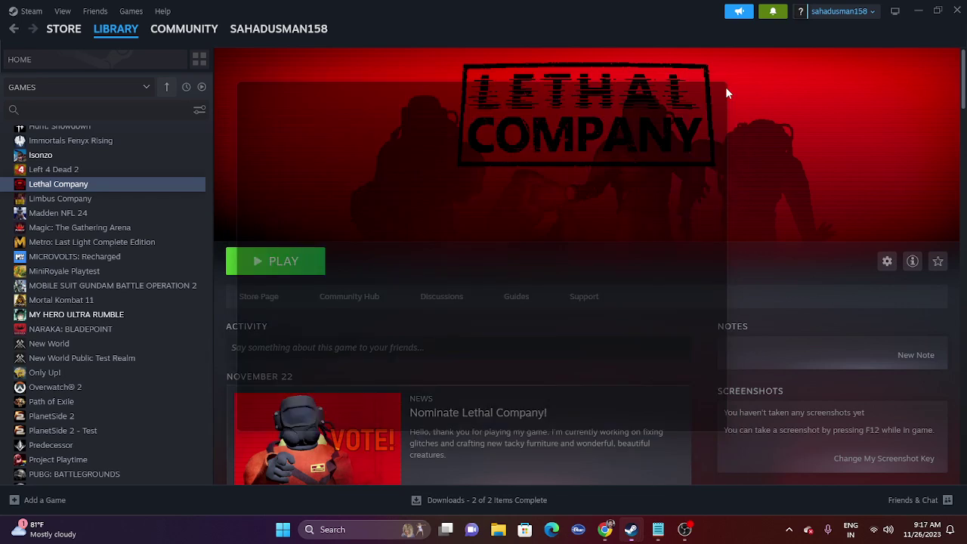